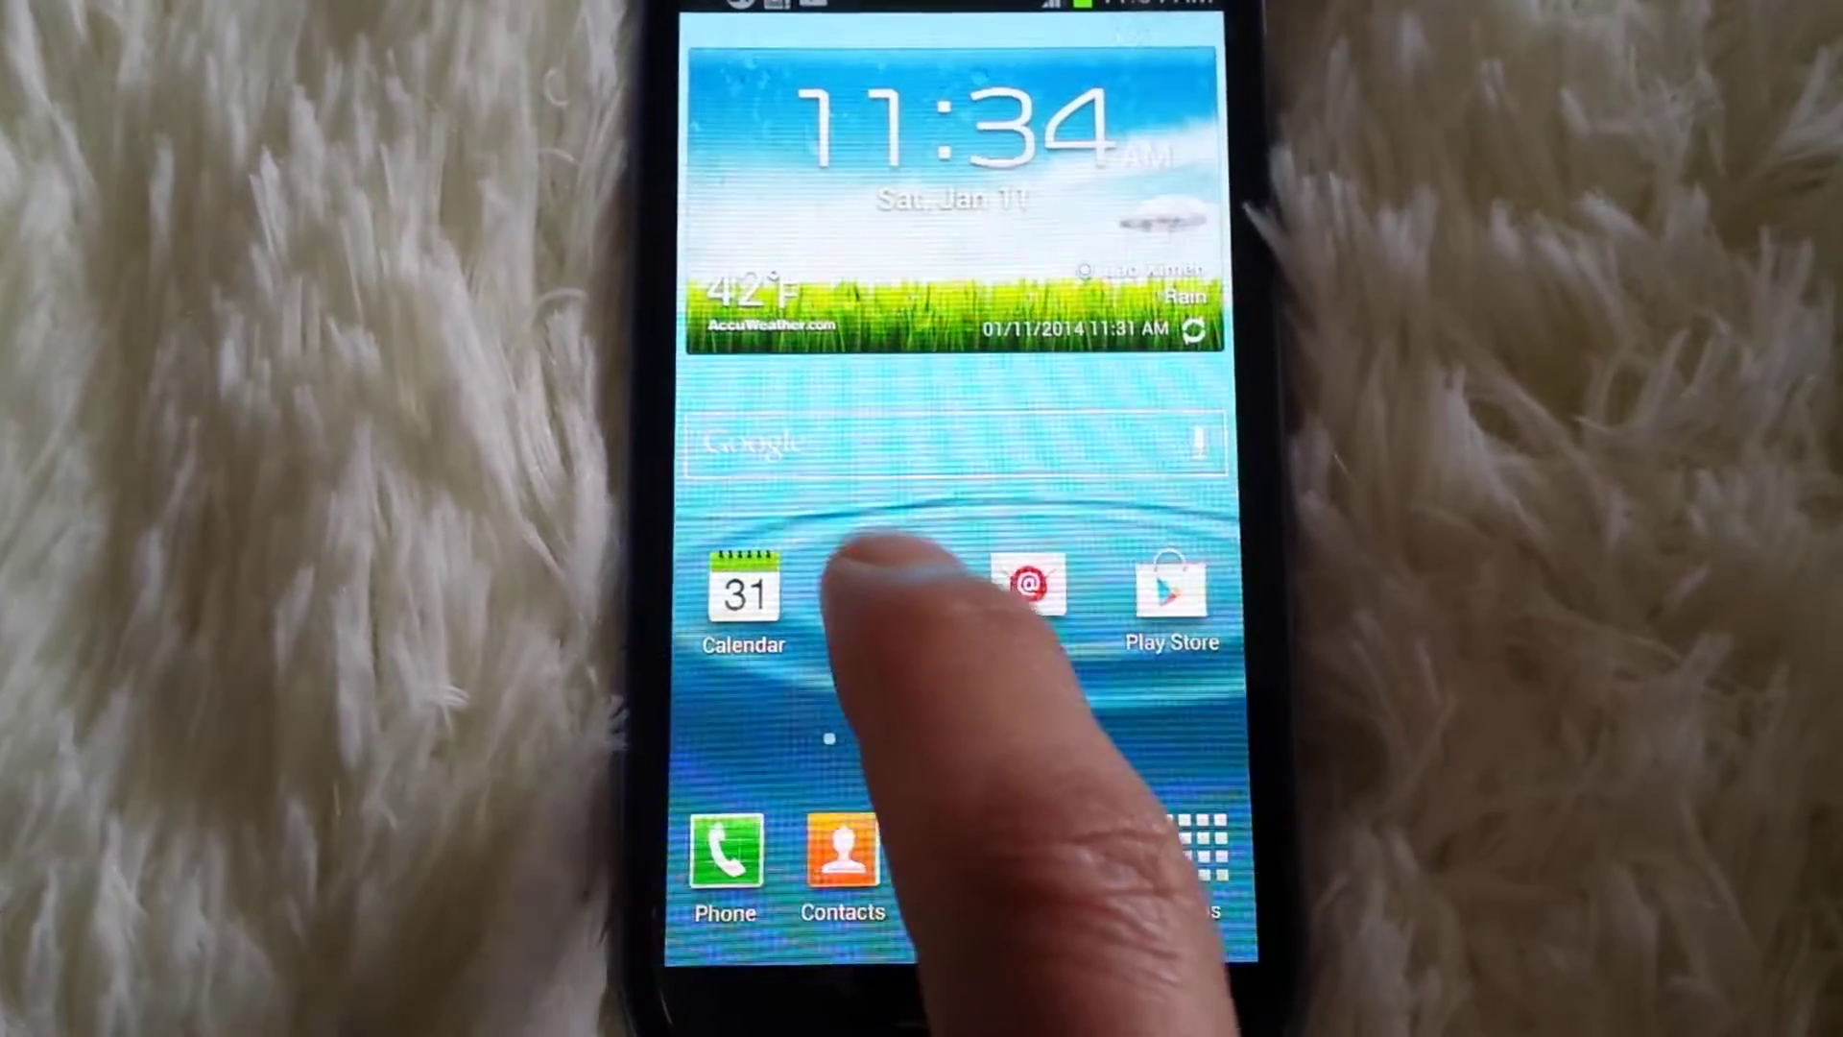
- Launch the camera, open its settings, and scroll down to the Storage option
left_click(893, 591)
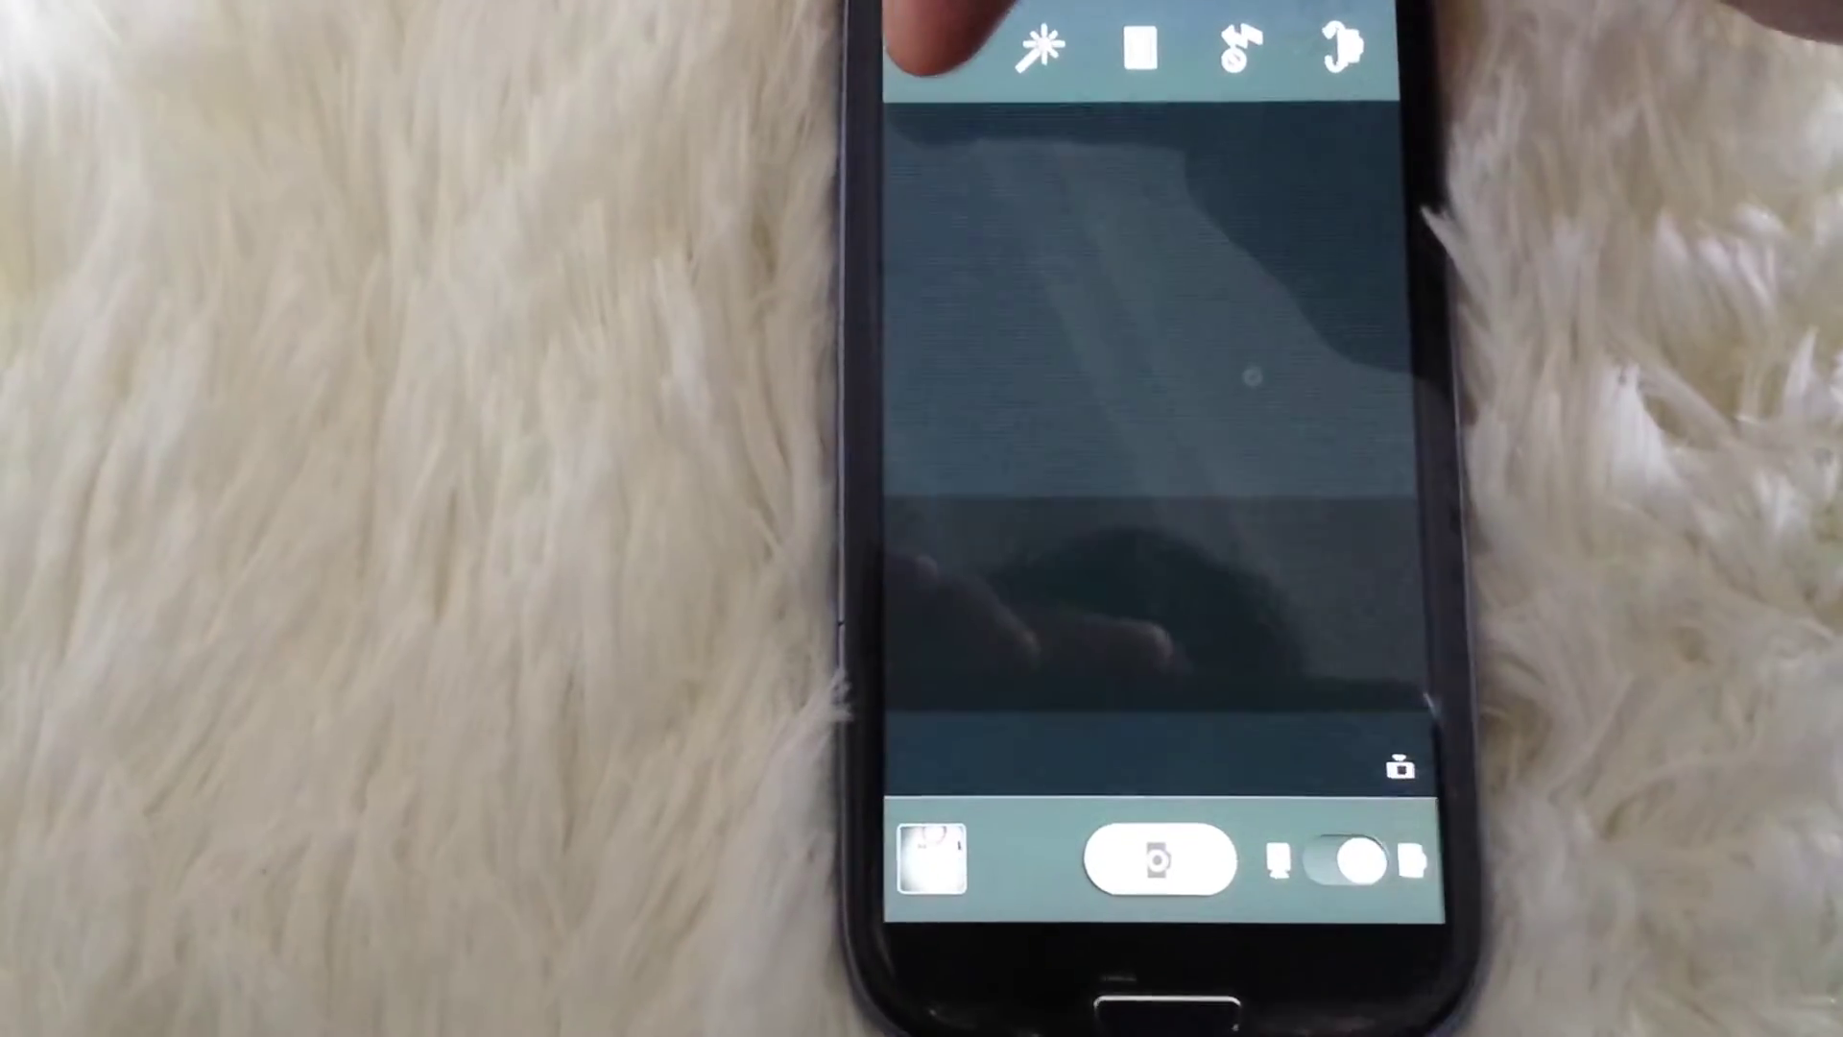
left_click(936, 43)
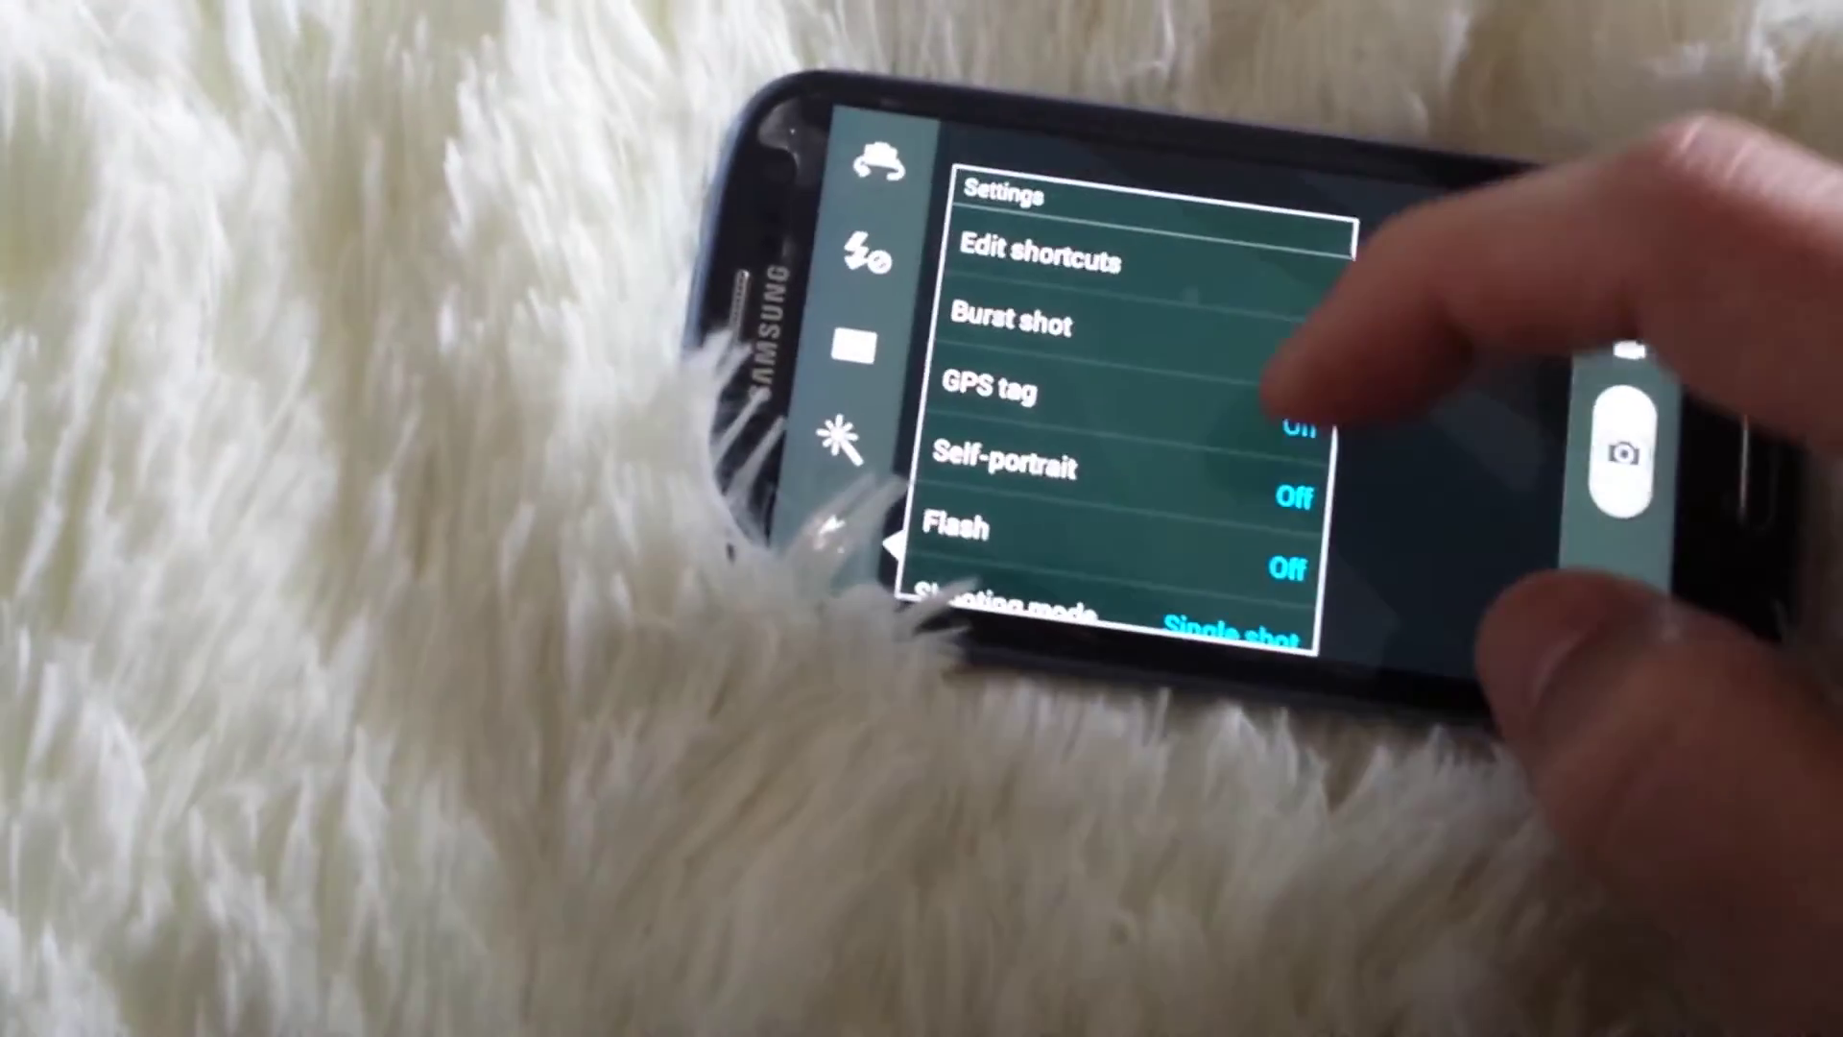
left_click_drag(1235, 494, 1182, 260)
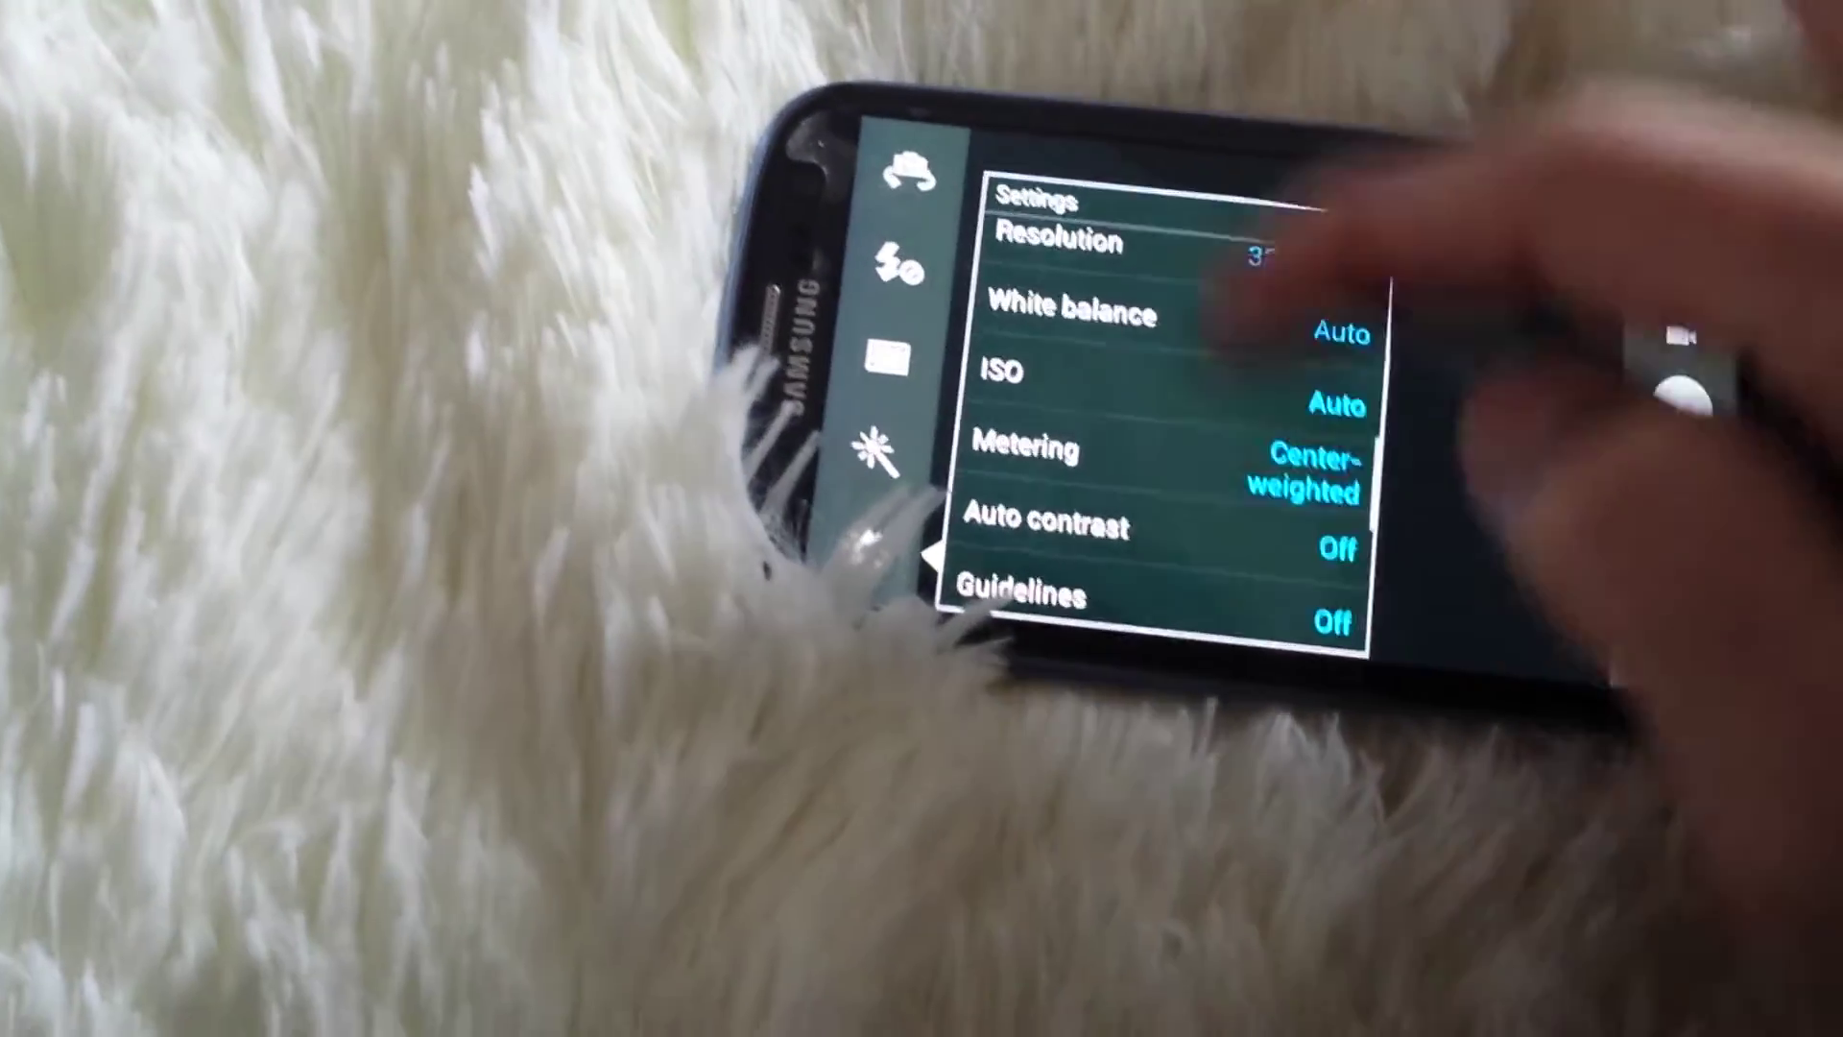
left_click_drag(1268, 504, 1254, 217)
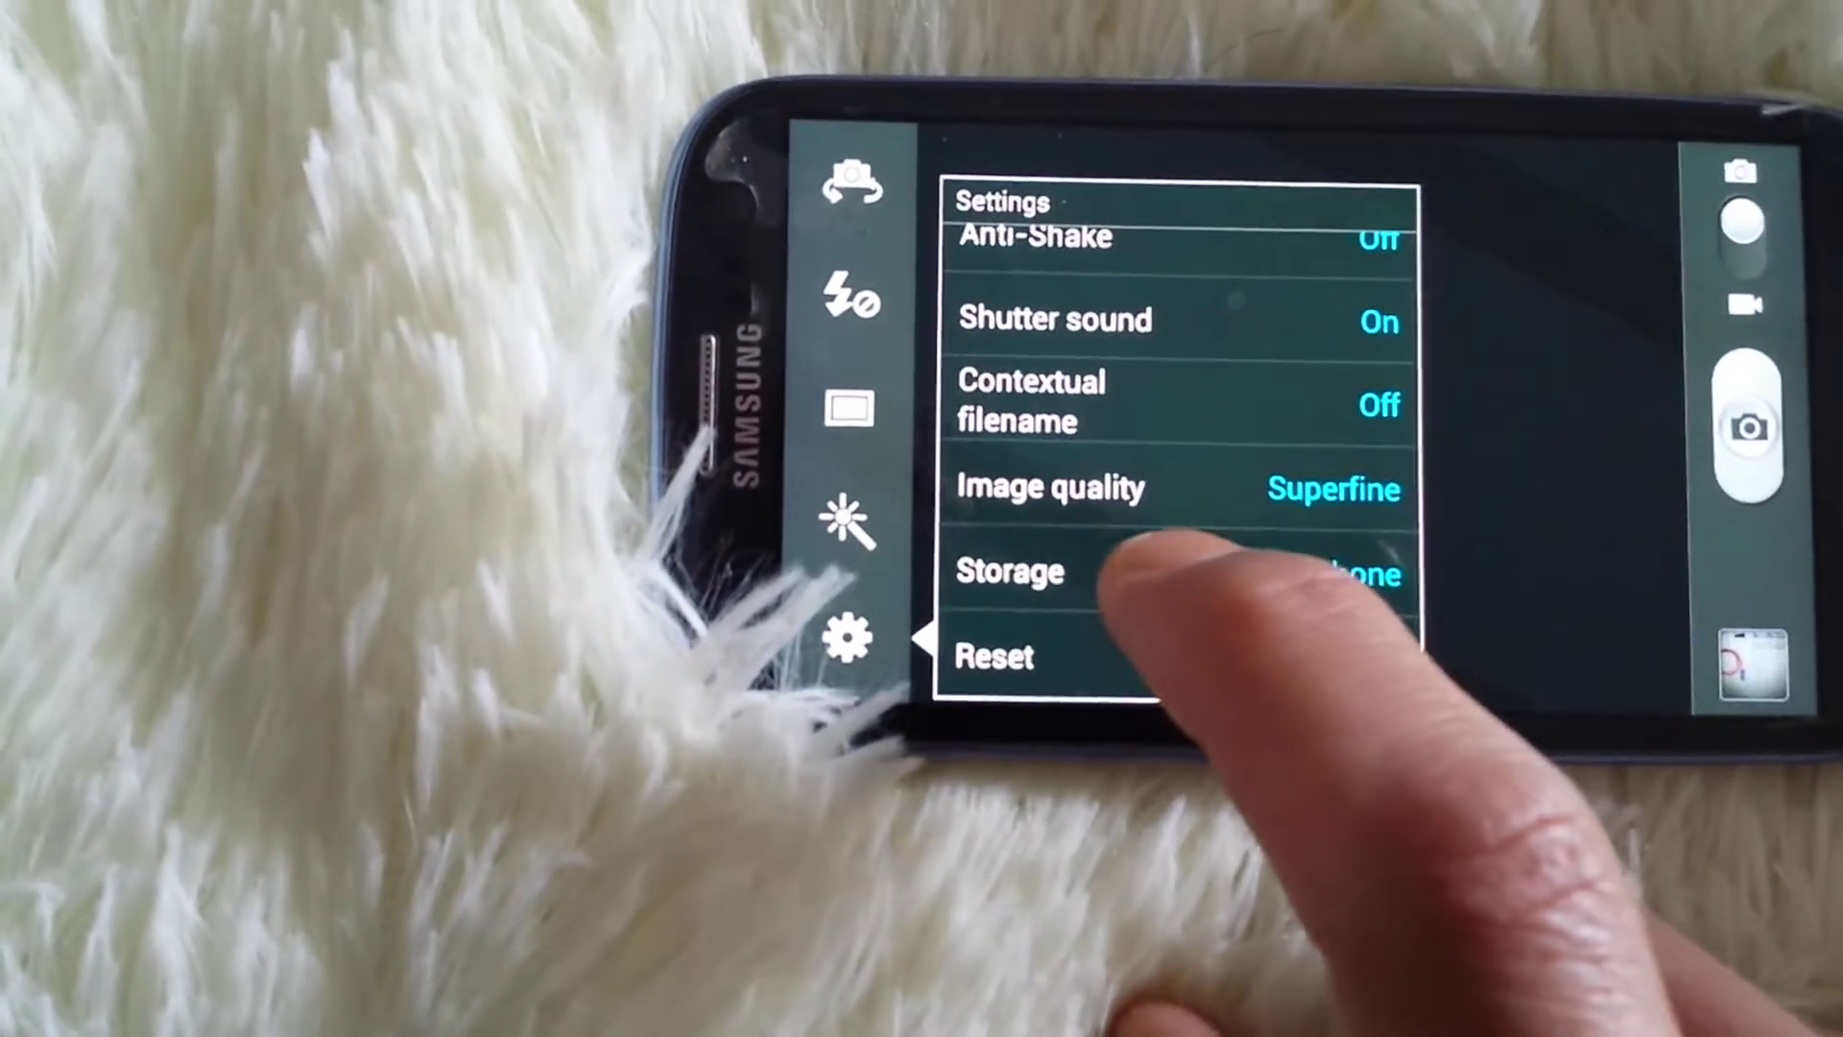
- Change the Storage location from Phone to Memory card and confirm the notice
left_click(1116, 584)
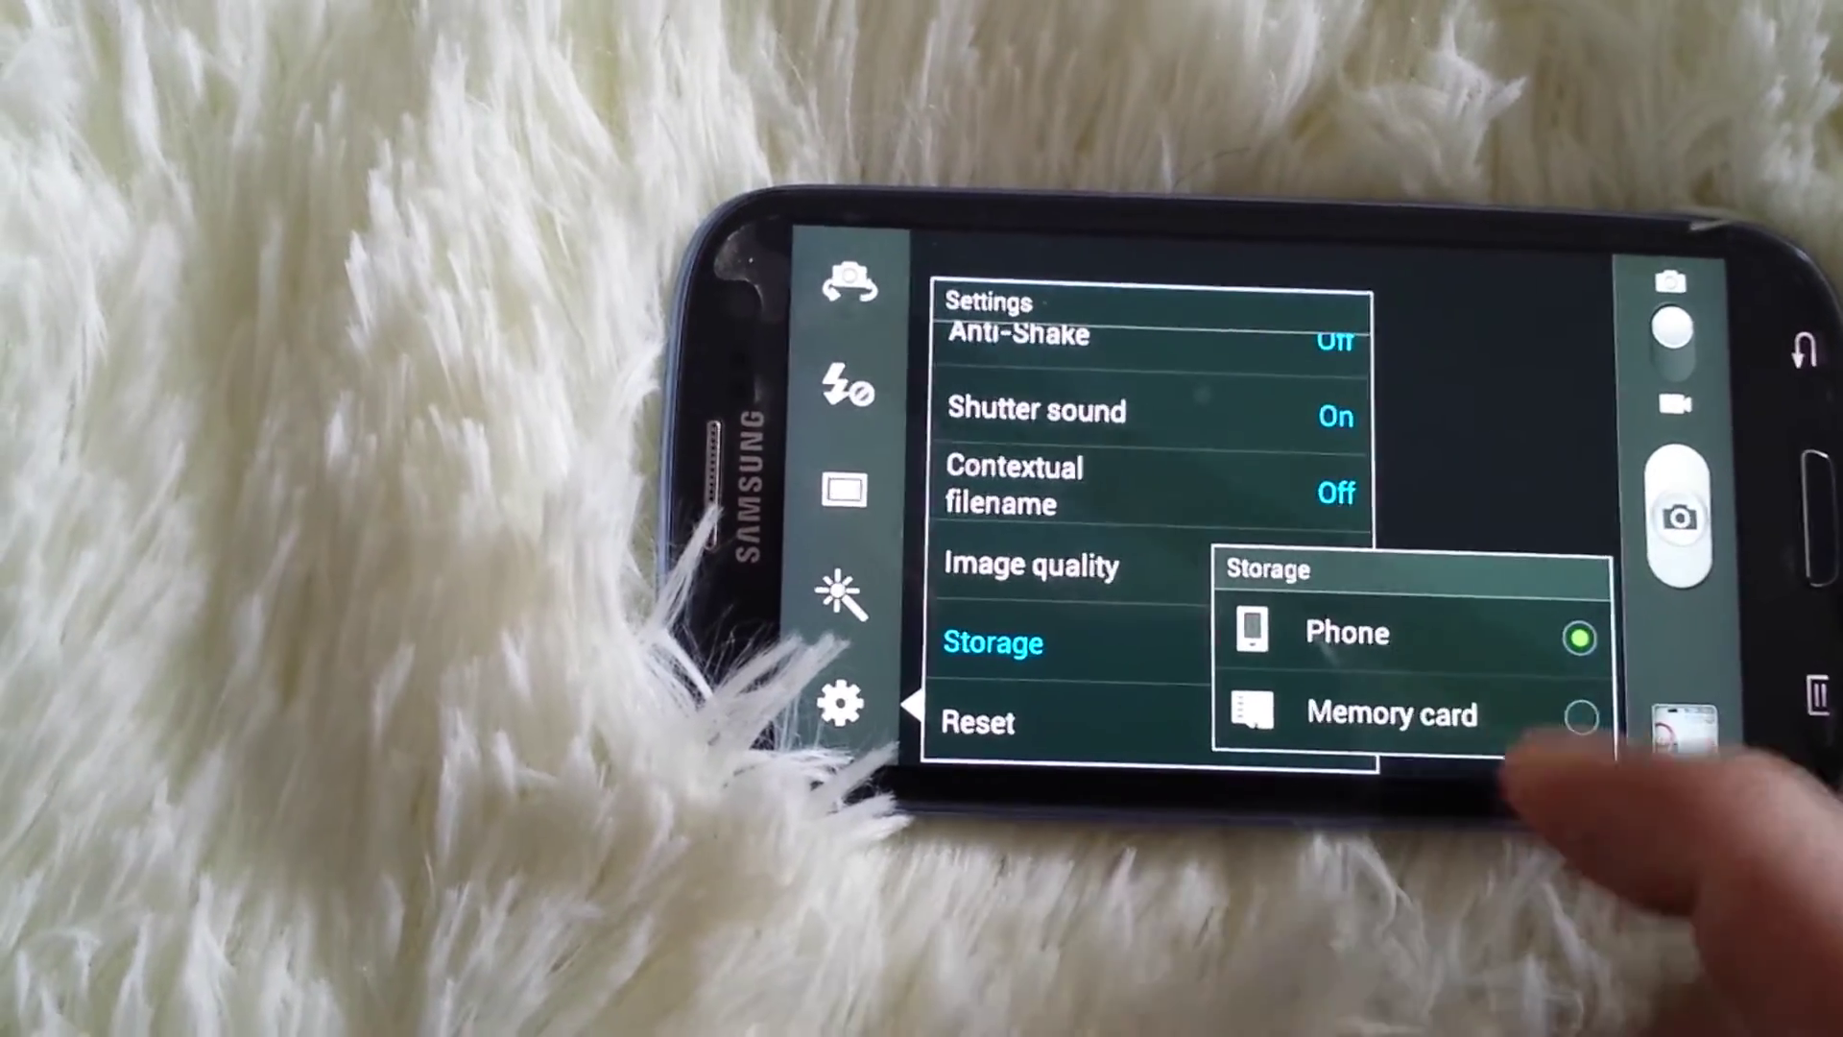
left_click(1390, 708)
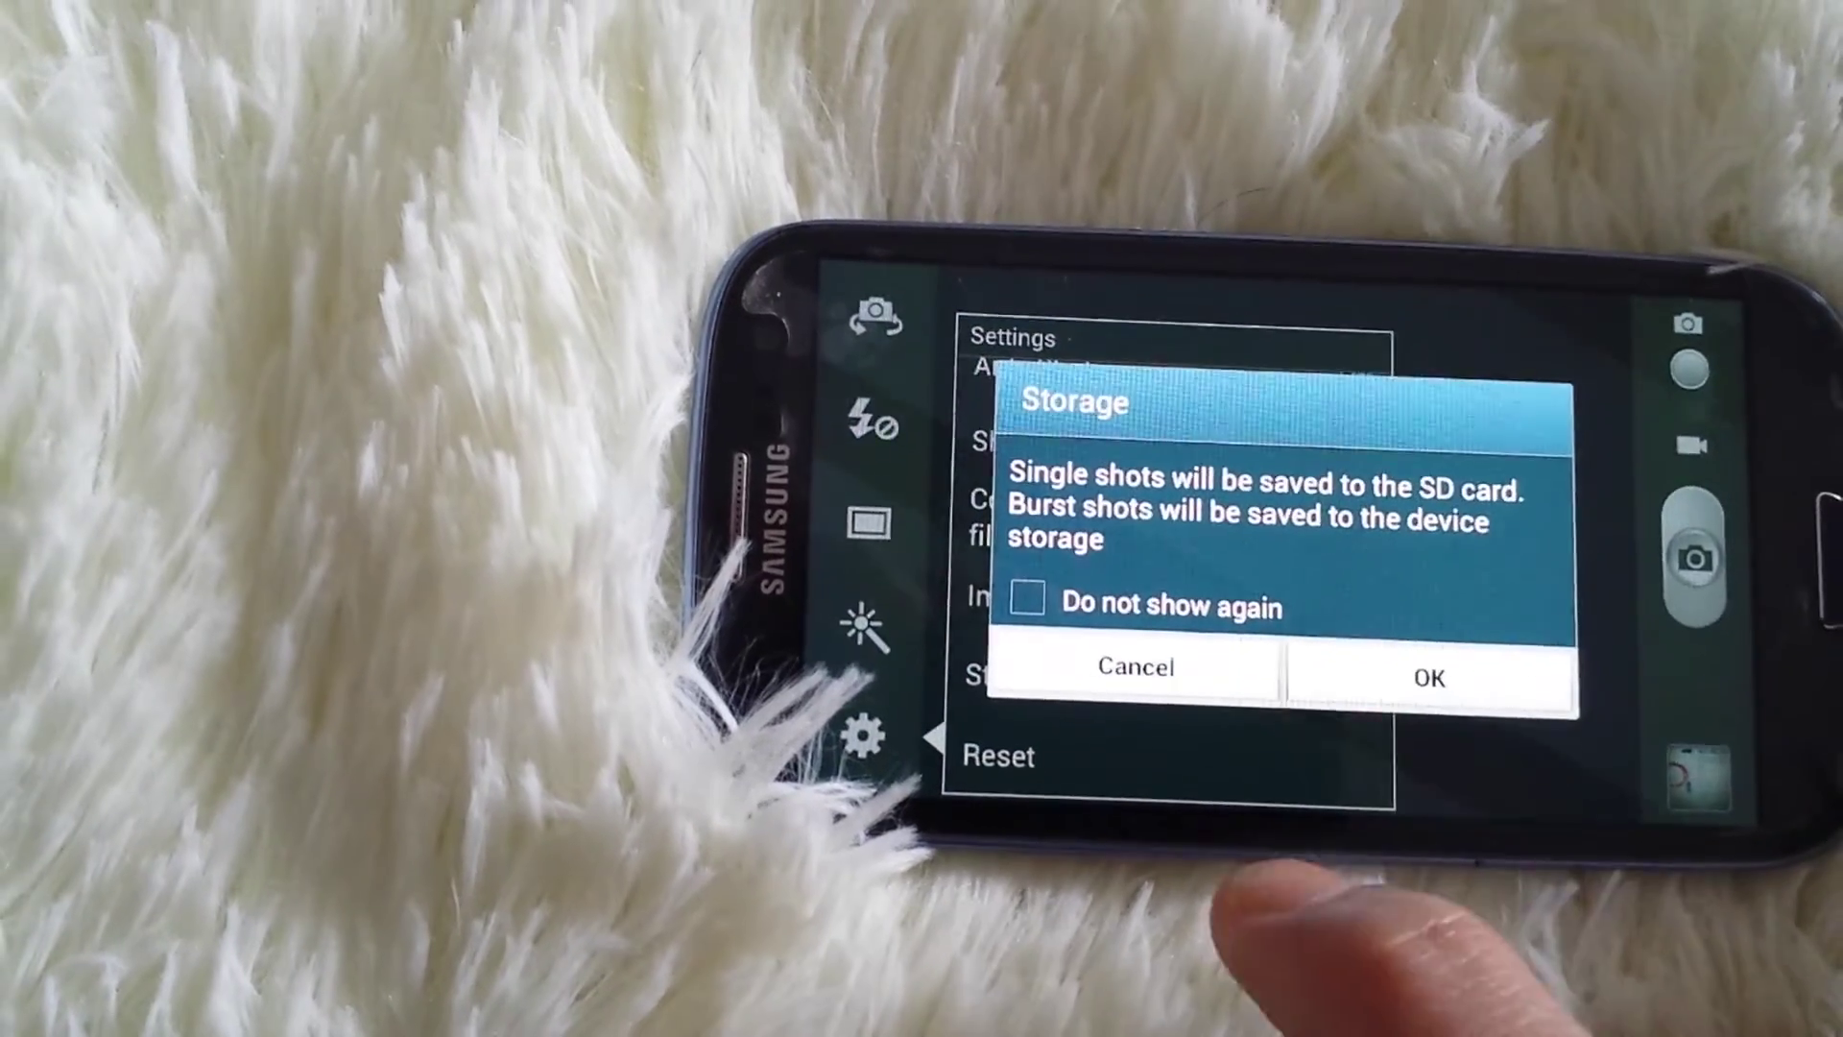
left_click(1423, 653)
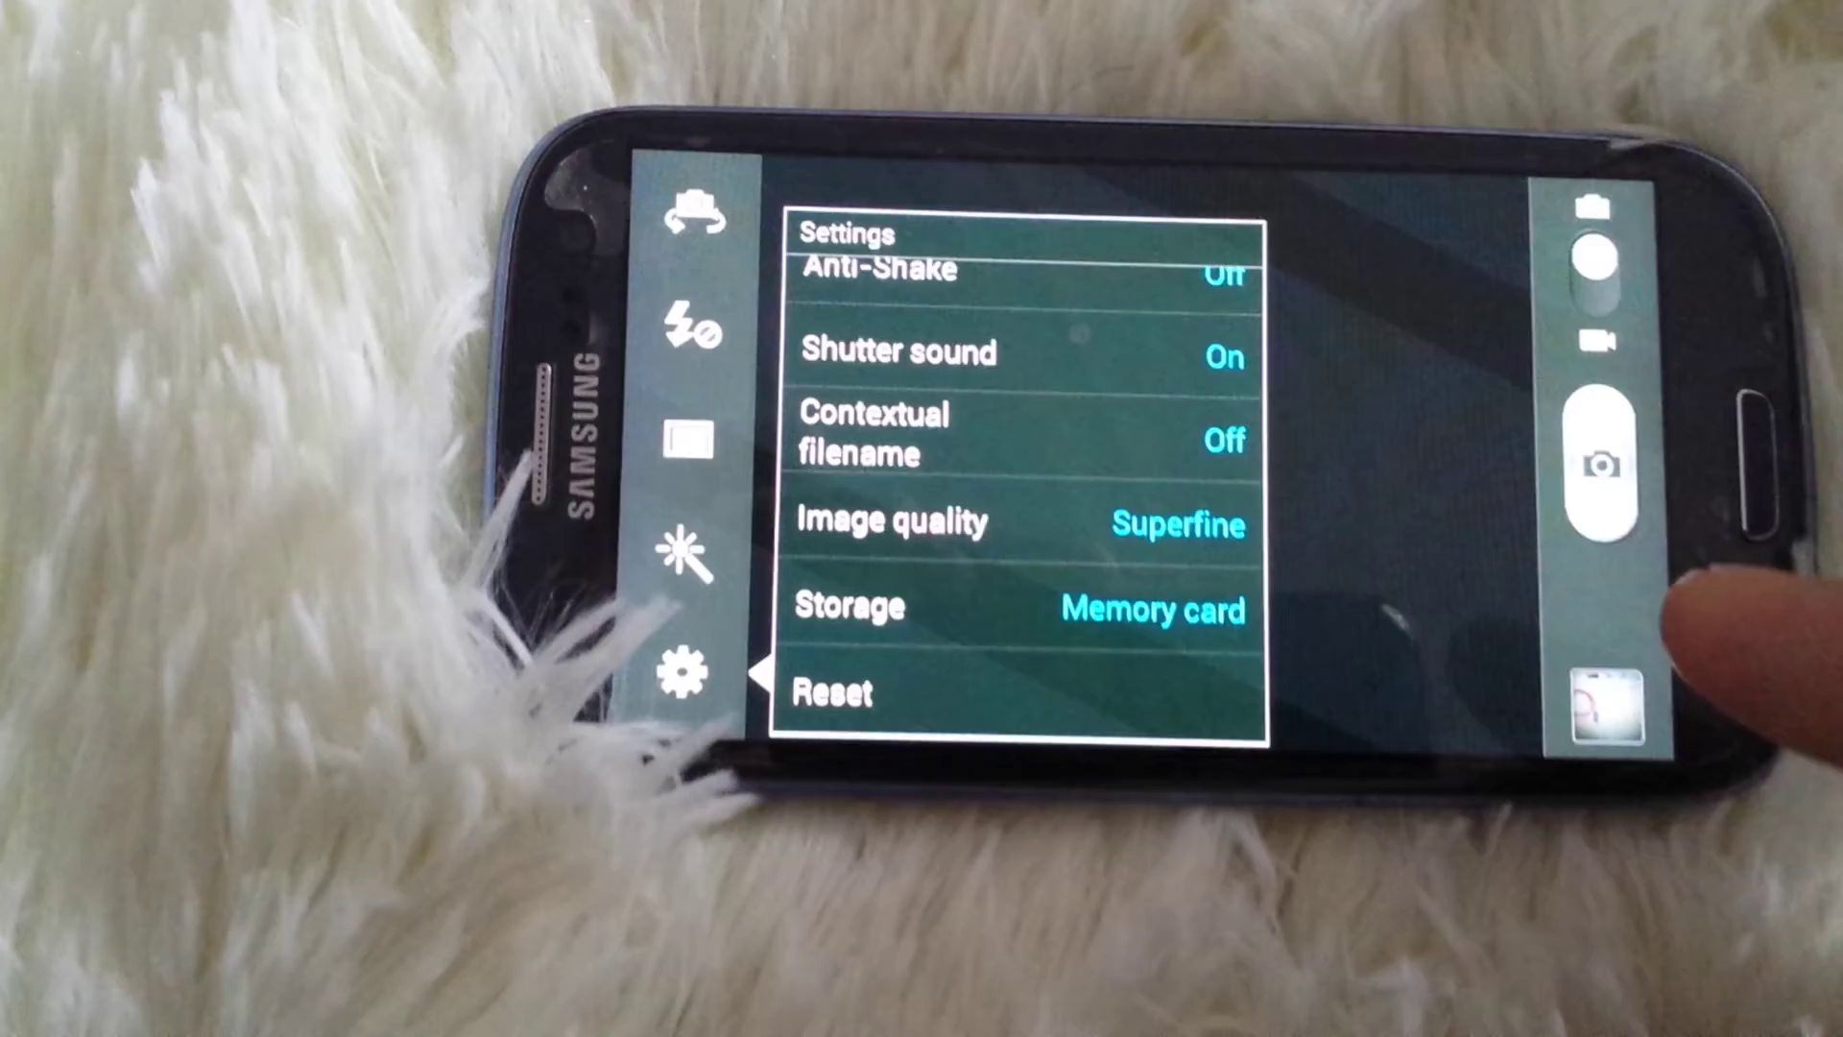
- Open the Gallery from the bottom-right thumbnail
left_click(1606, 703)
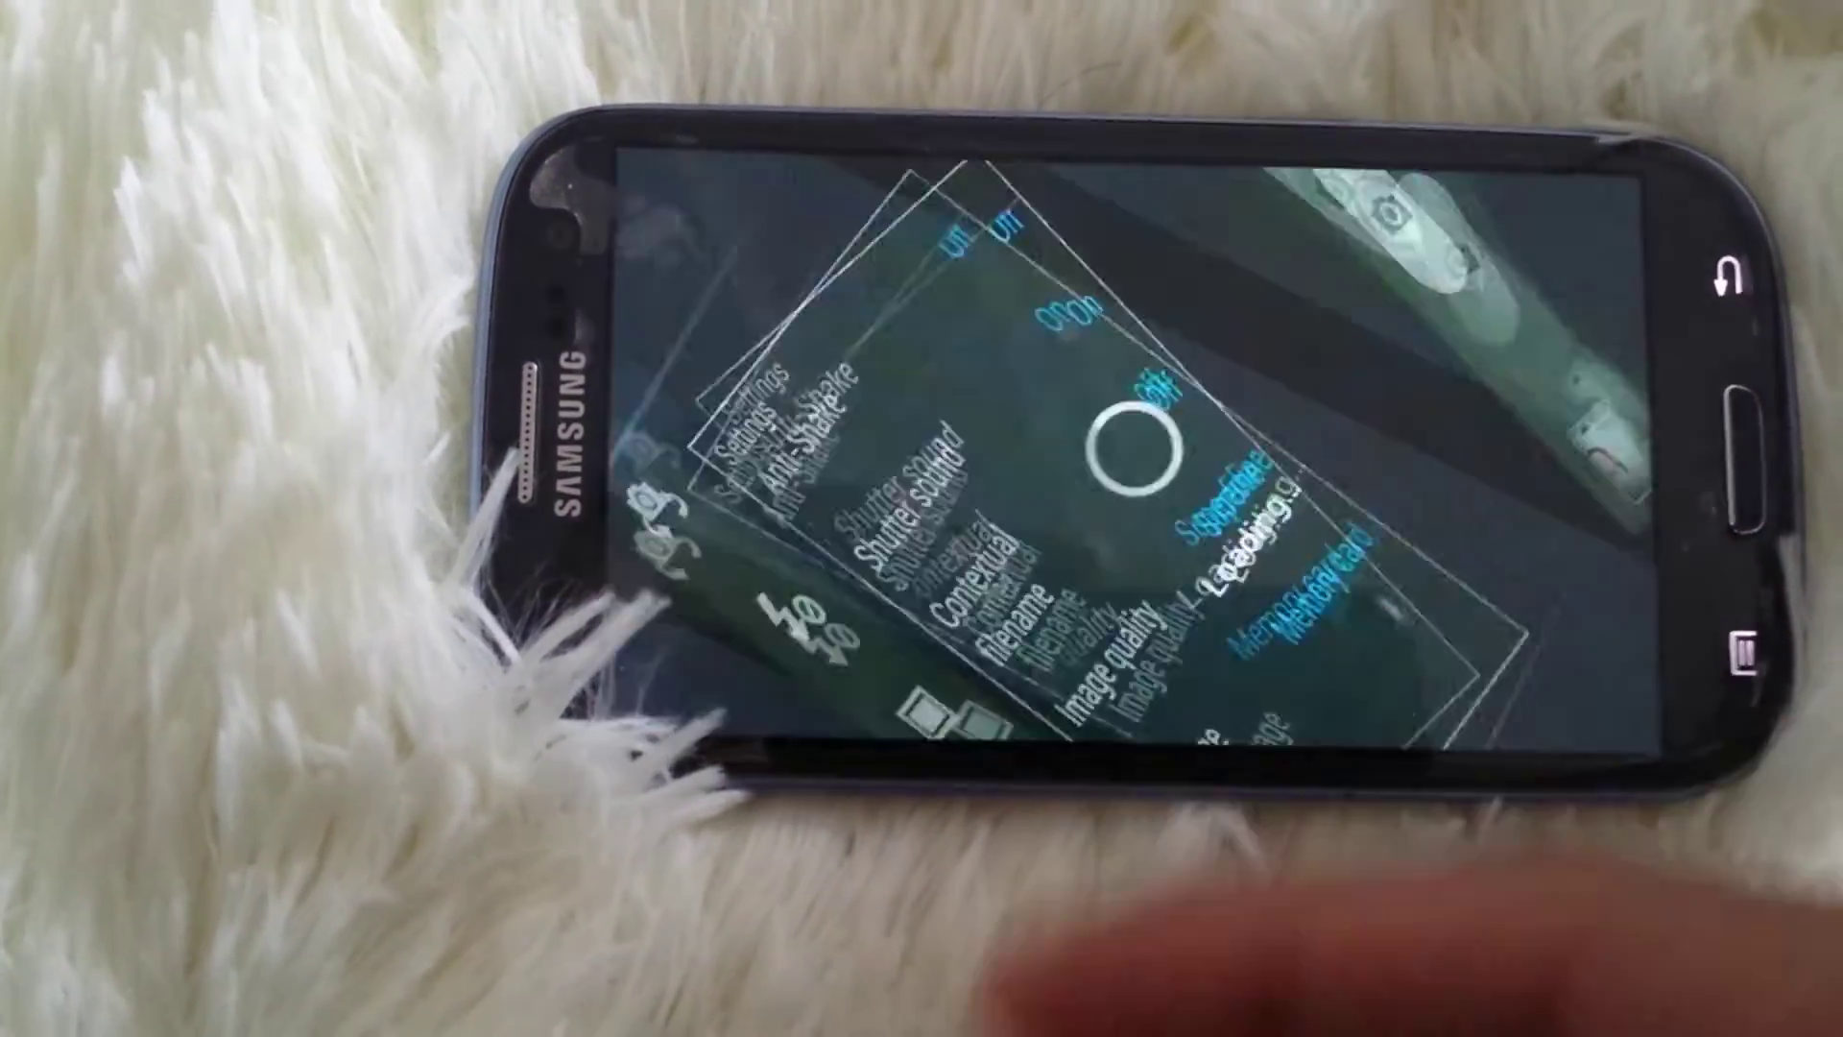